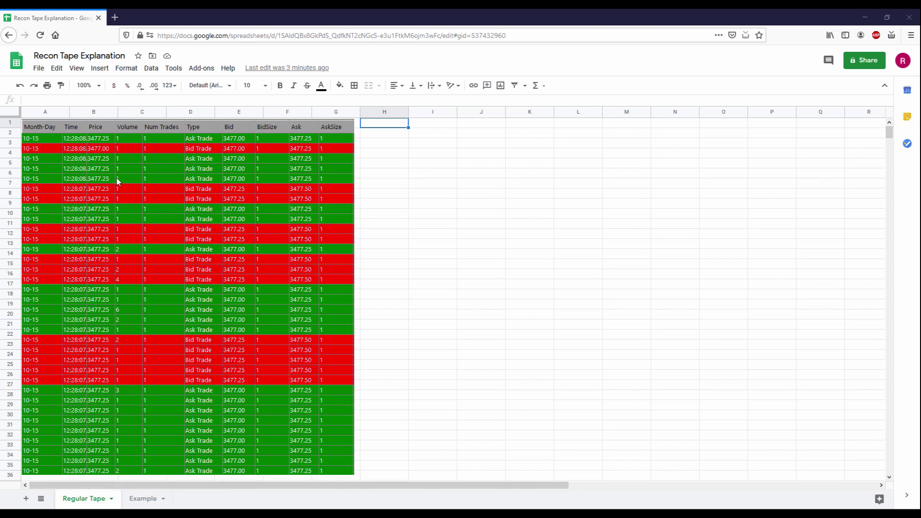
Step: Enter a net count of 3 in I19 and the price 3477.25 in H19
left_click(445, 307)
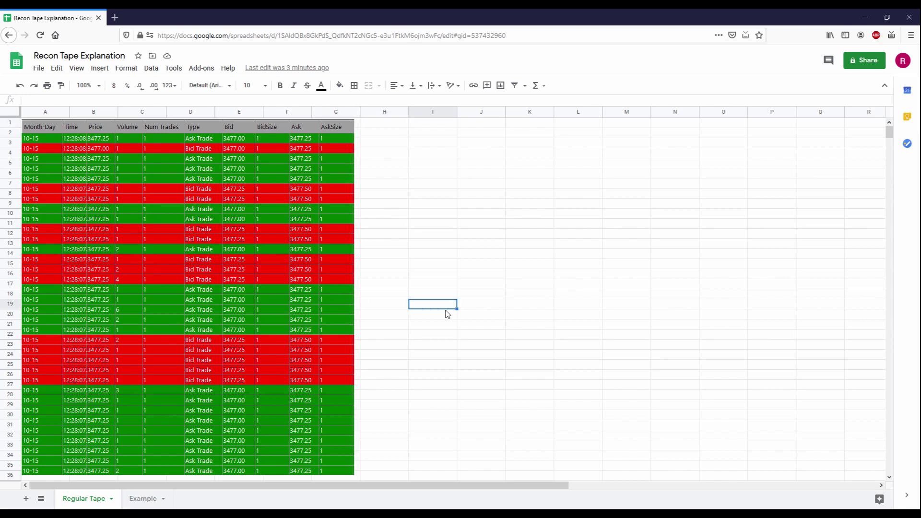
type("3")
key("Left")
type("3477.25")
key("Right")
left_click(529, 327)
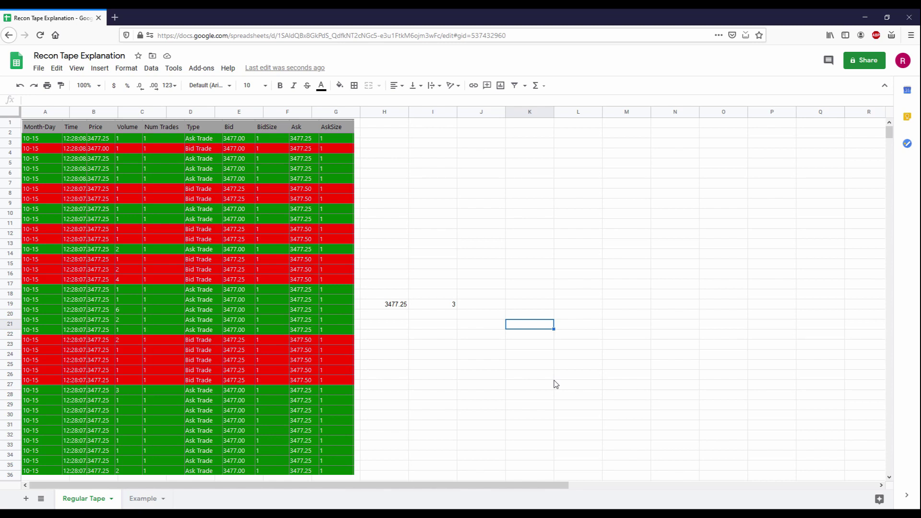
Step: Enter a count of 2 in cell I23
left_click(438, 346)
type("2")
left_click(440, 366)
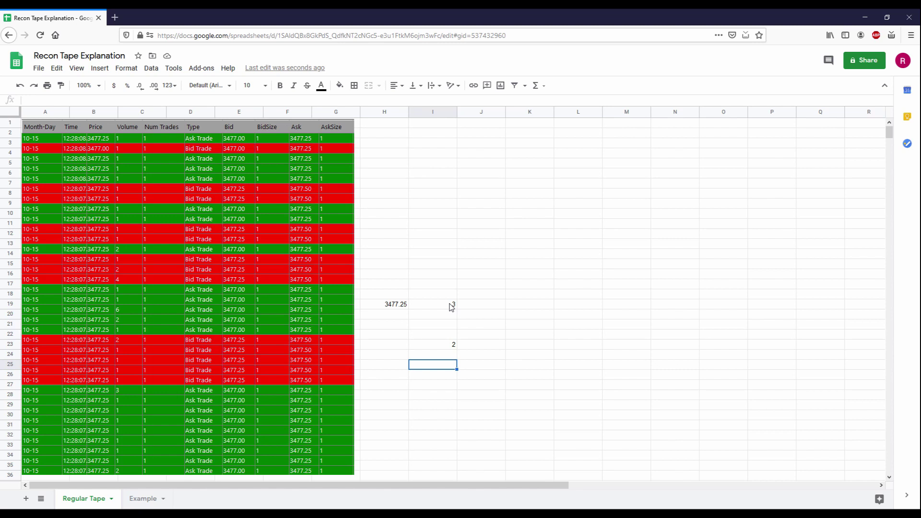
Step: Change the I19 net count to 1 and clear the 2 from I23
left_click(451, 306)
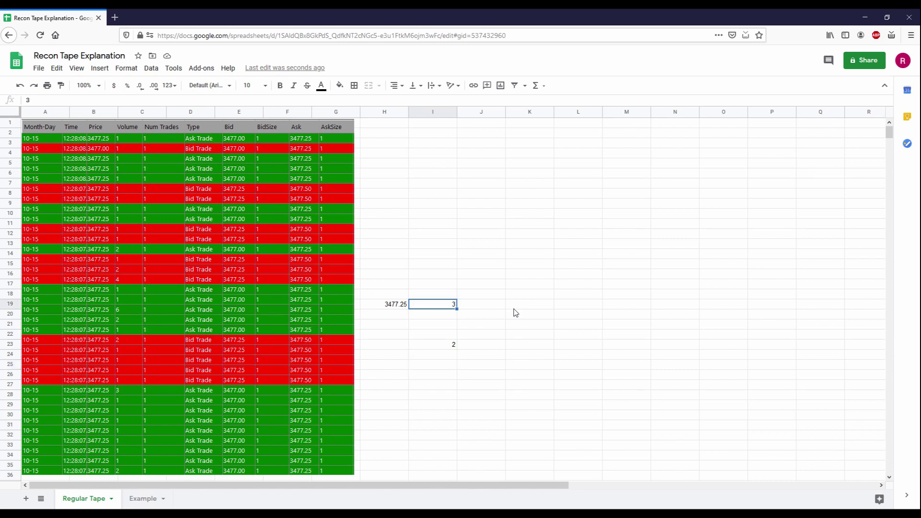
type("1")
key("Return")
key("Down")
key("Down")
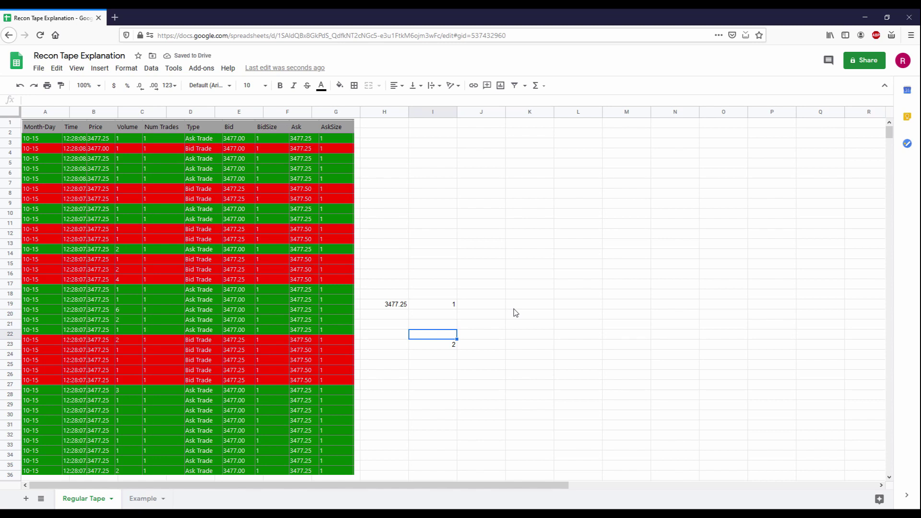
key("Down")
key("Delete")
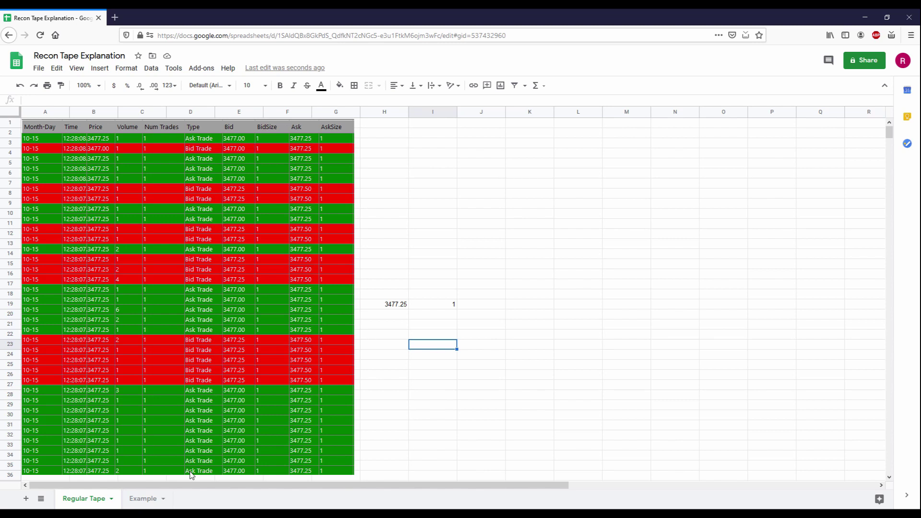
Step: Set the I19 net count to 0
left_click(440, 306)
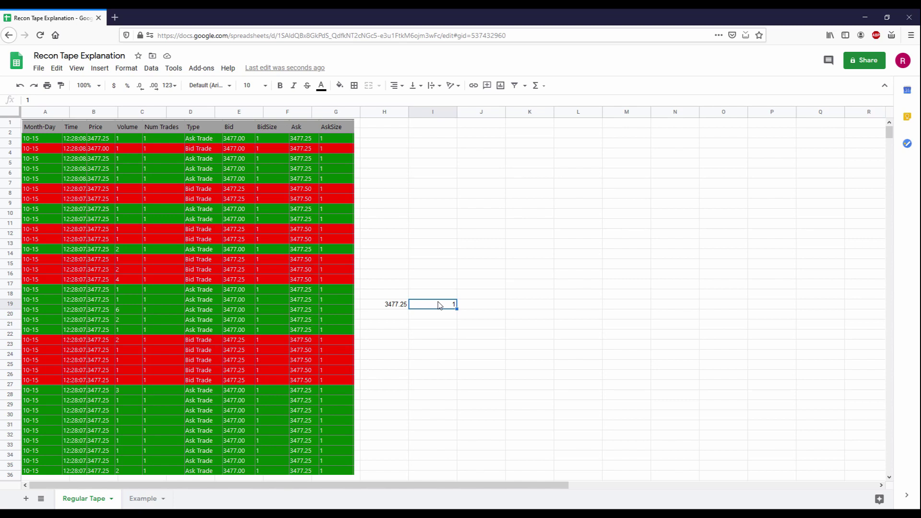
type("0")
key("Return")
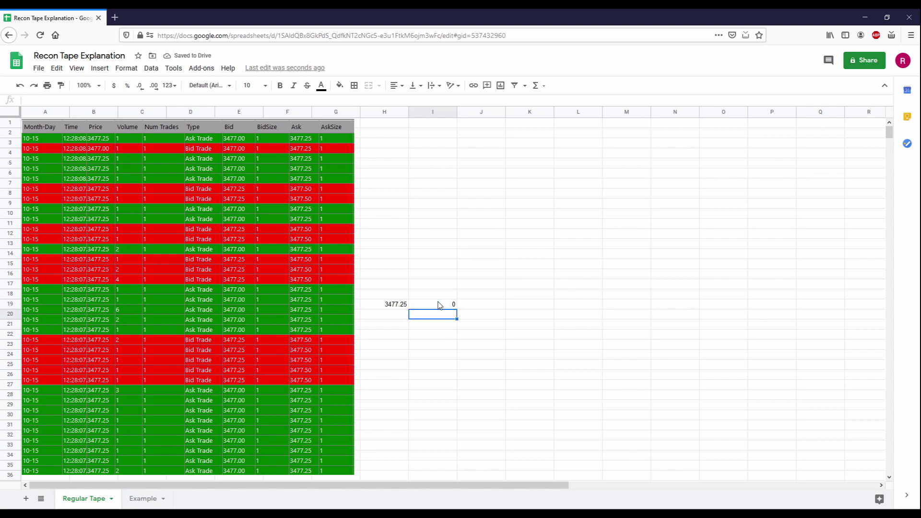
Step: Add a Bob header in K18 with a position of -3 below it
key("Right")
key("Right")
key("Up")
key("Up")
type("Bob")
key("Return")
type("-3")
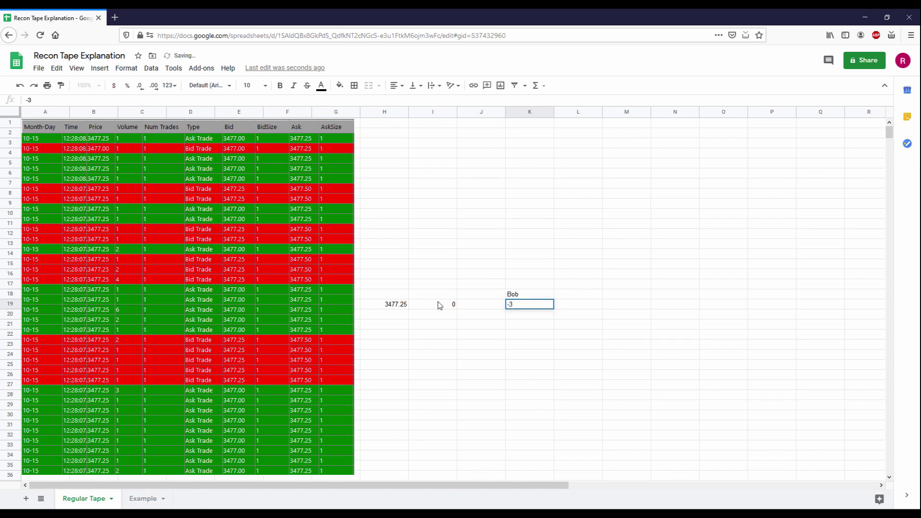
key("Right")
Step: Add Alice in L18 and Sam in M18, each with a position of 2
key("Up")
type("Alice")
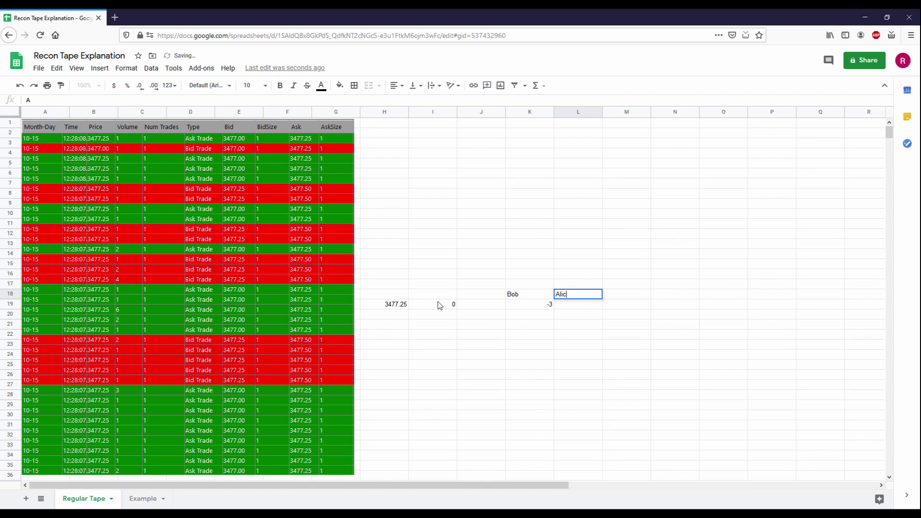
key("Return")
type("2")
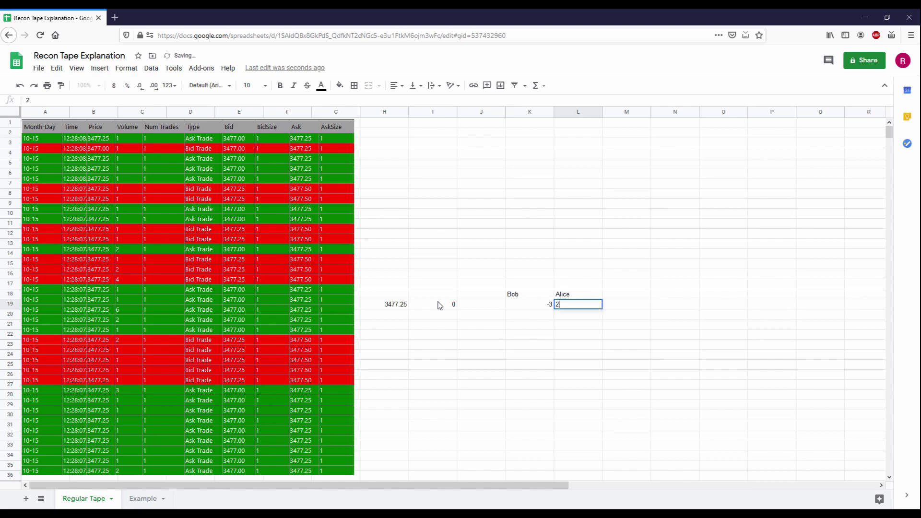
key("Right")
key("Up")
type("Sama")
key("Return")
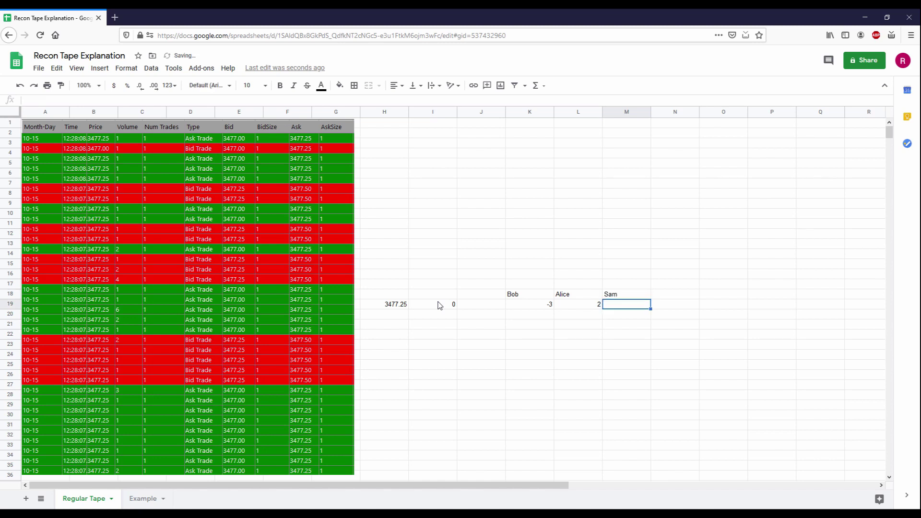
type("2")
key("Return")
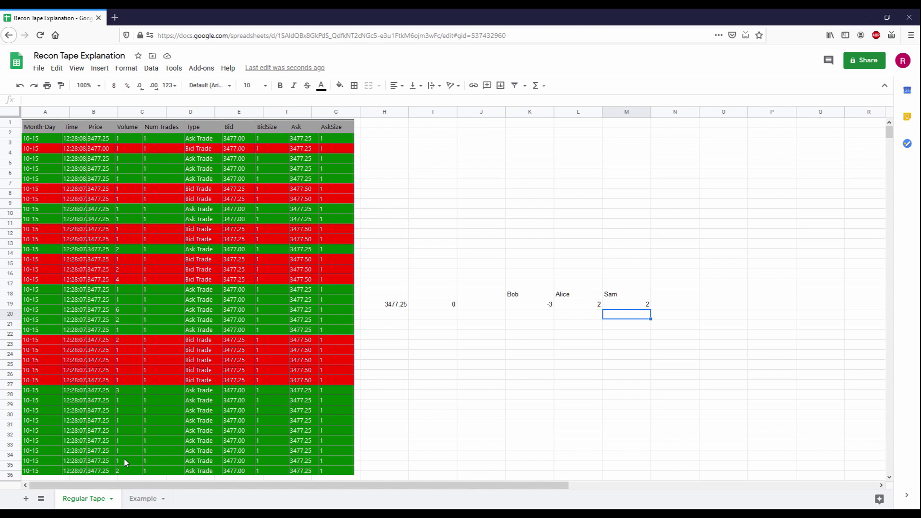
left_click_drag(574, 297, 575, 311)
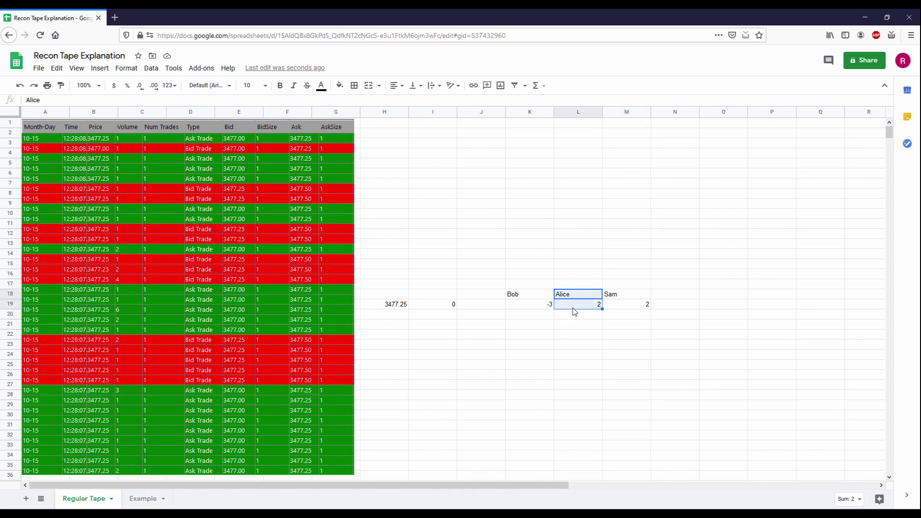
left_click(645, 308)
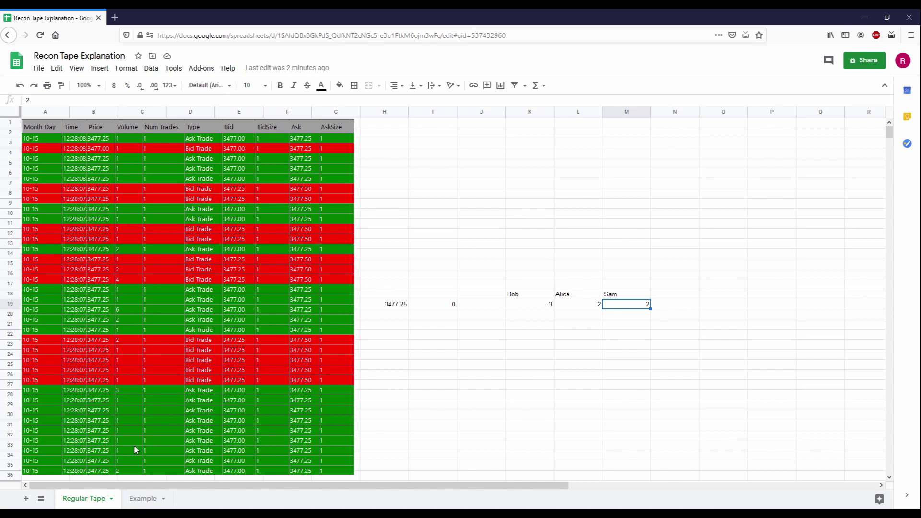
left_click(449, 307)
type("-3")
key("Return")
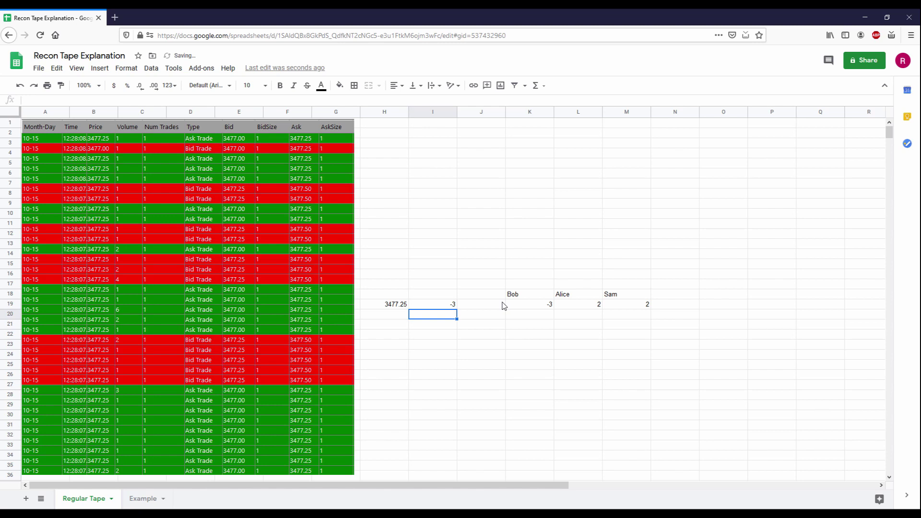
key("Up")
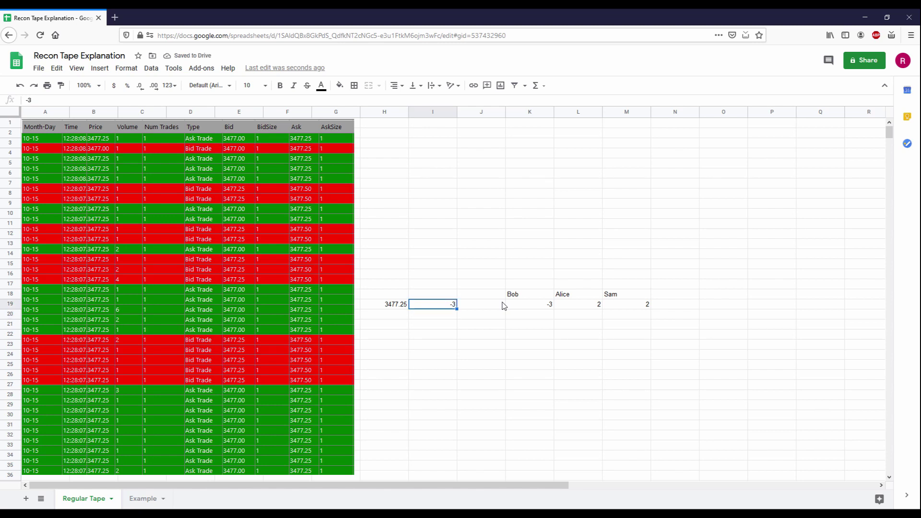
type("-1")
key("Return")
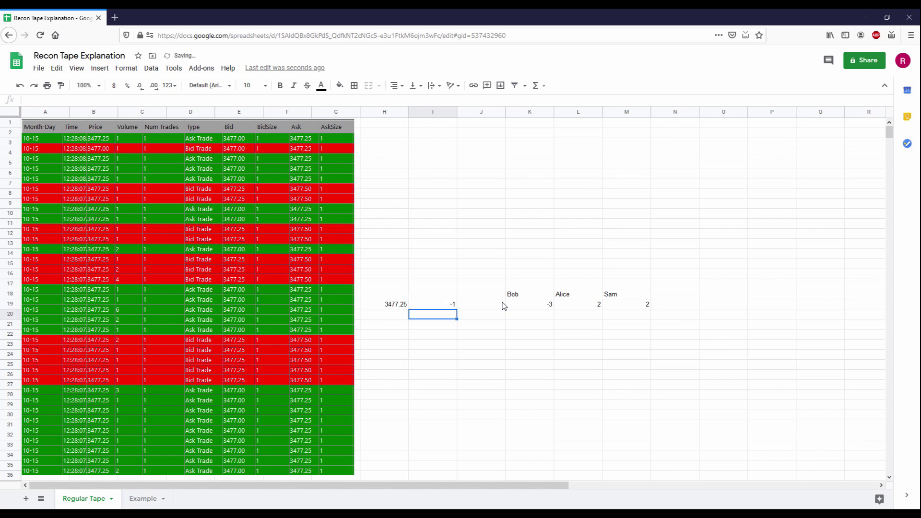
key("Up")
type("0")
key("Return")
key("Up")
key("Left")
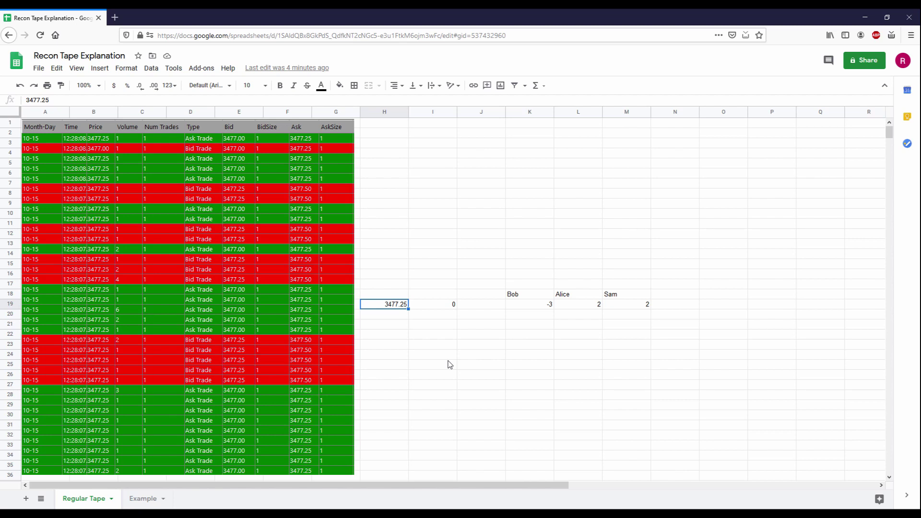
Step: Select the Alice and Sam entries in L18:M19, then switch to the Example sheet
left_click_drag(579, 294, 628, 306)
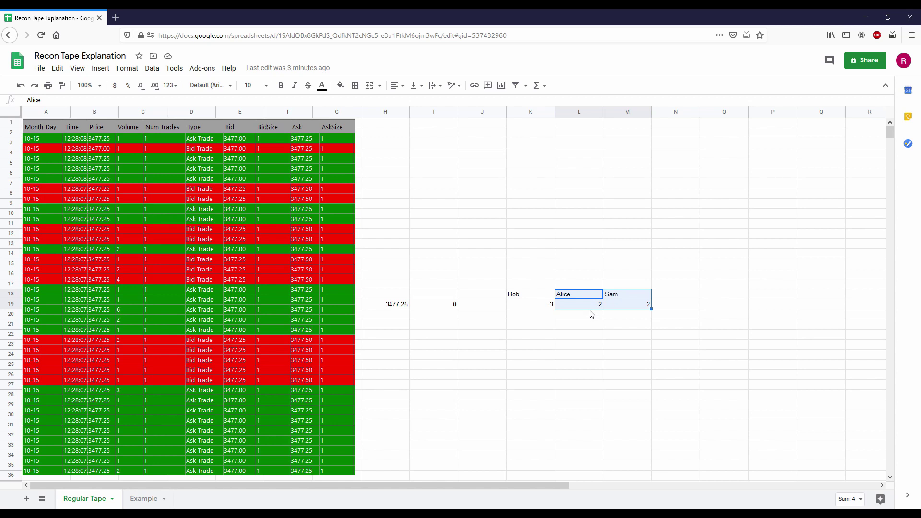
left_click(142, 498)
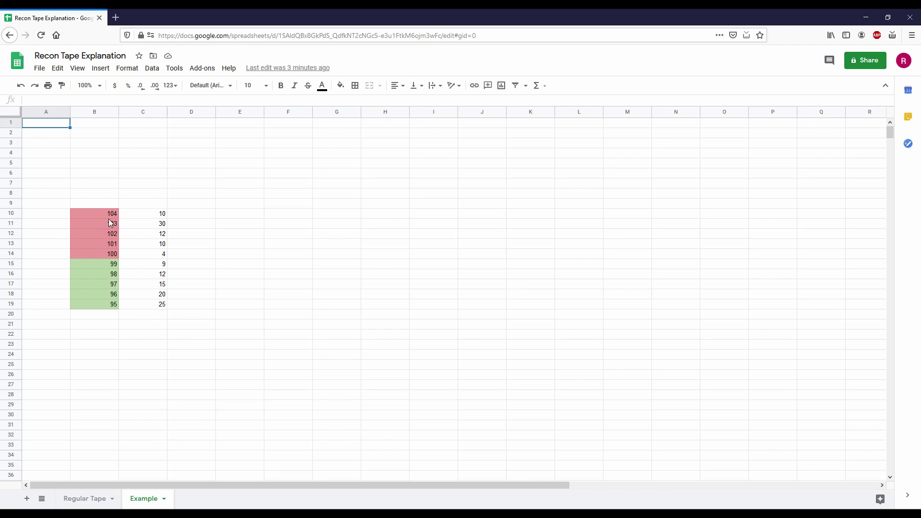
left_click_drag(111, 214, 110, 295)
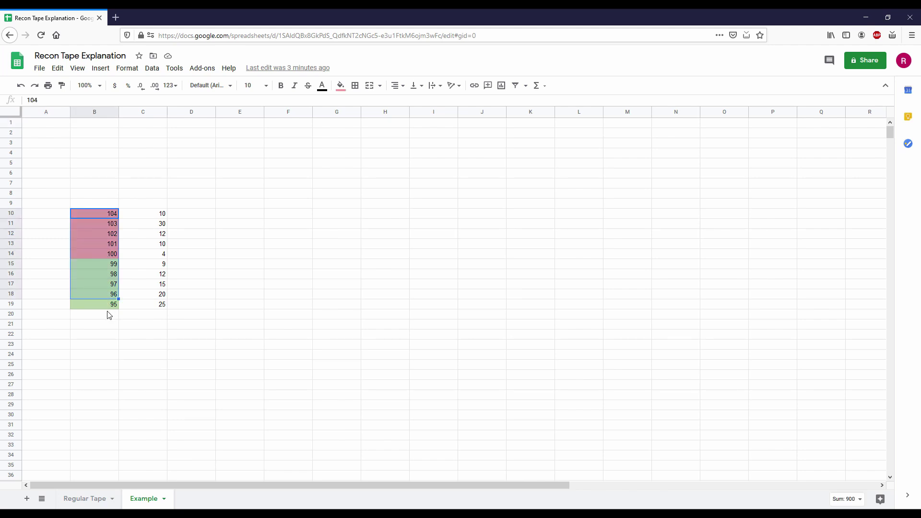
left_click(110, 315)
left_click(103, 264)
left_click(99, 255)
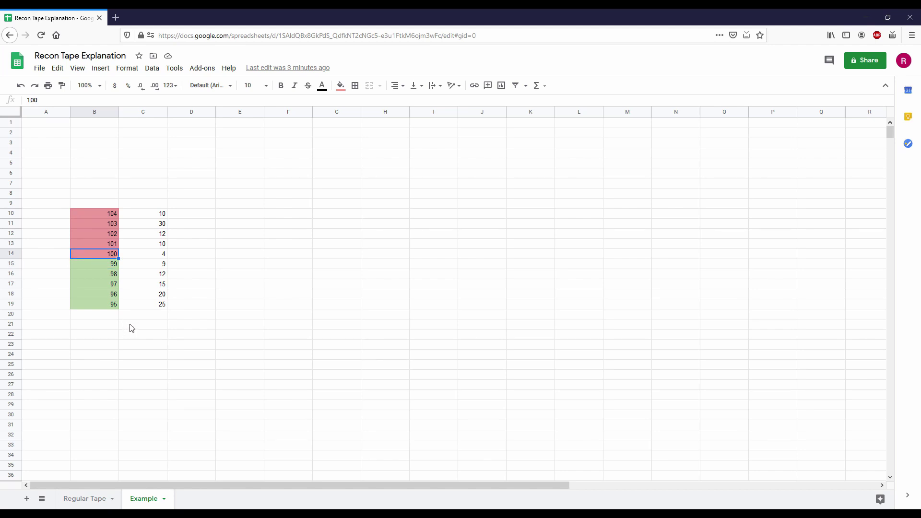
key("Right")
left_click(163, 265)
left_click_drag(163, 271, 163, 306)
left_click_drag(162, 246, 158, 216)
left_click(200, 259)
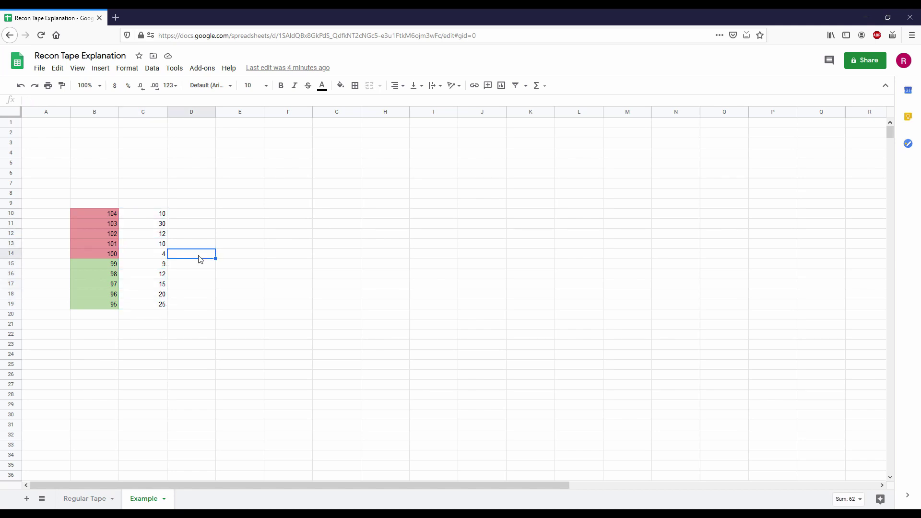